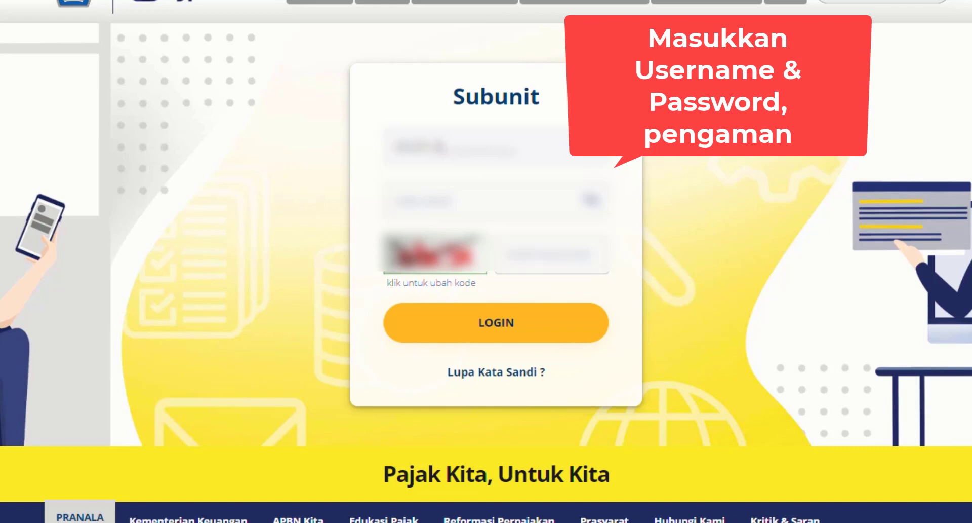
- Sign in to the Subunit account by entering the username, password and security code
{"action": "type", "text": "000"}
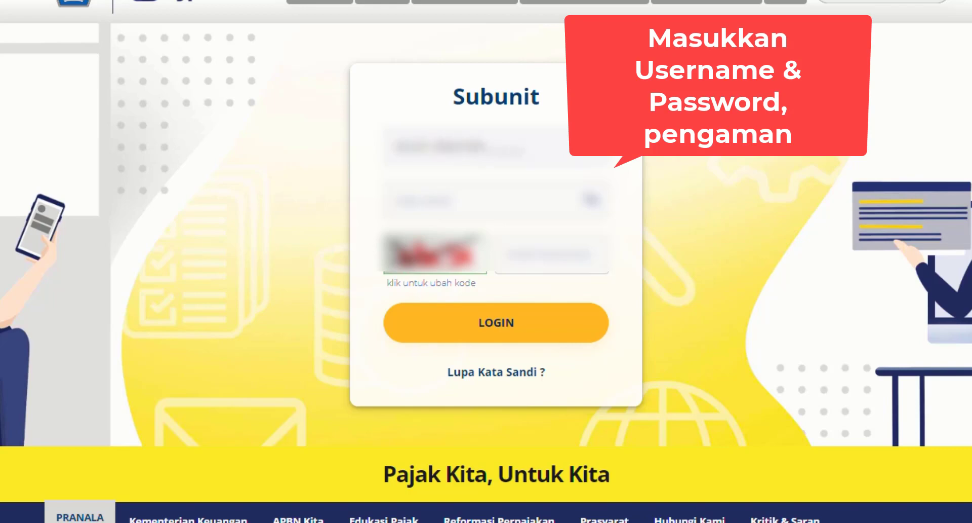
{"action": "type", "text": "00000"}
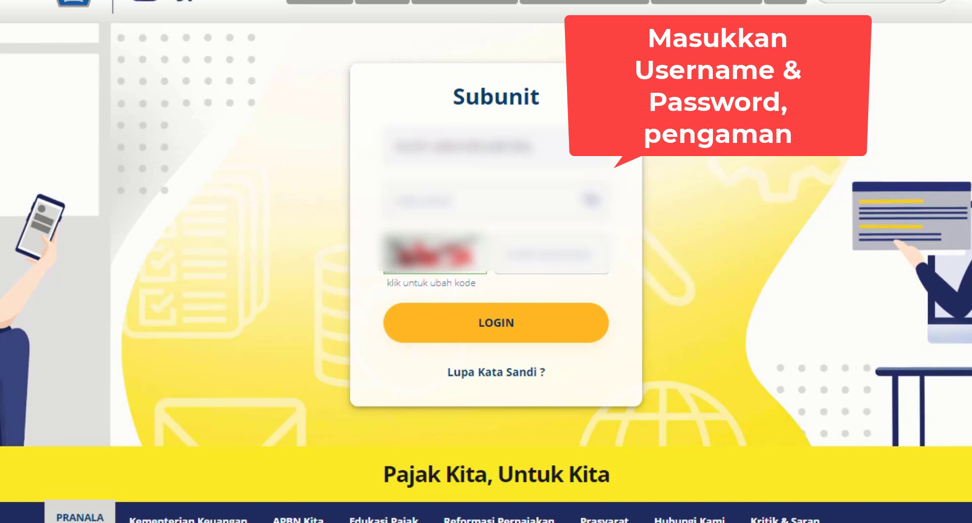
{"action": "type", "text": "0"}
{"action": "left_click", "coordinate": [443, 214]}
{"action": "type", "text": "••••"}
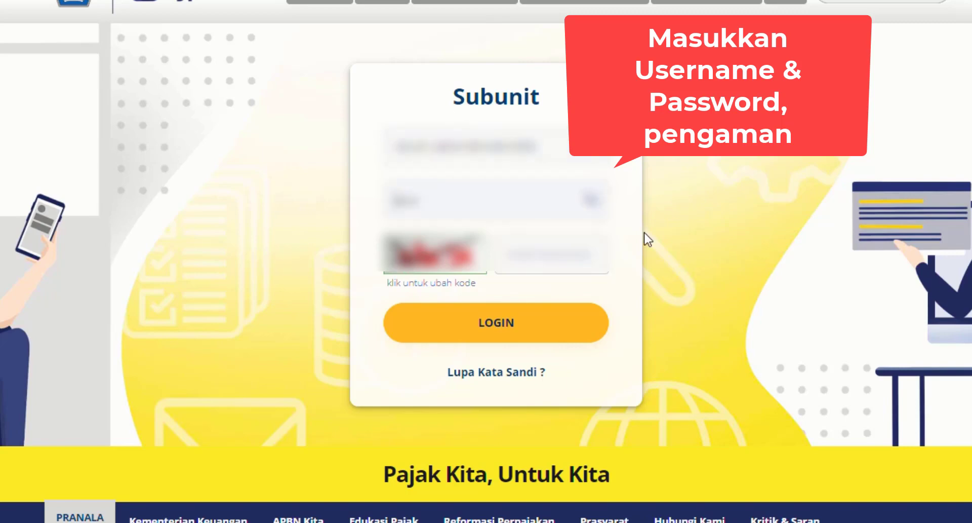
{"action": "key", "text": "BackSpace"}
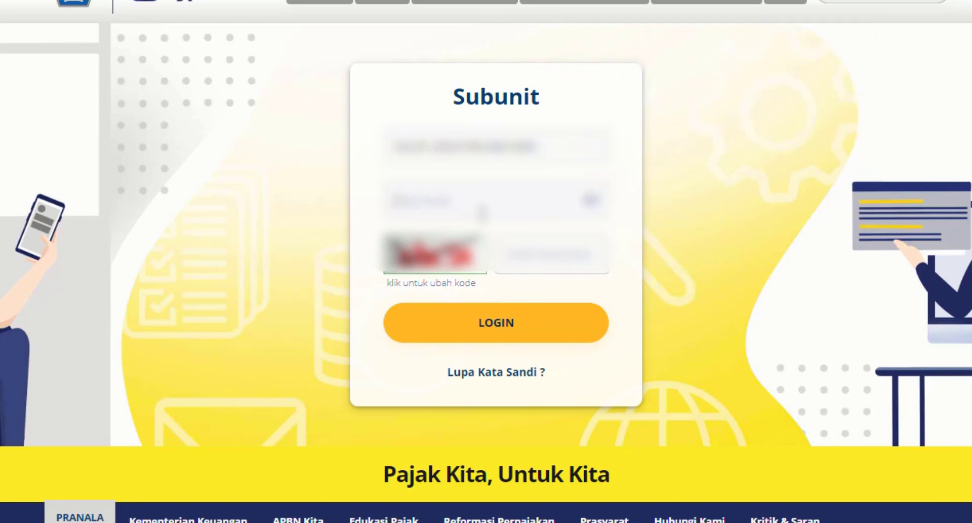
{"action": "left_click", "coordinate": [573, 333]}
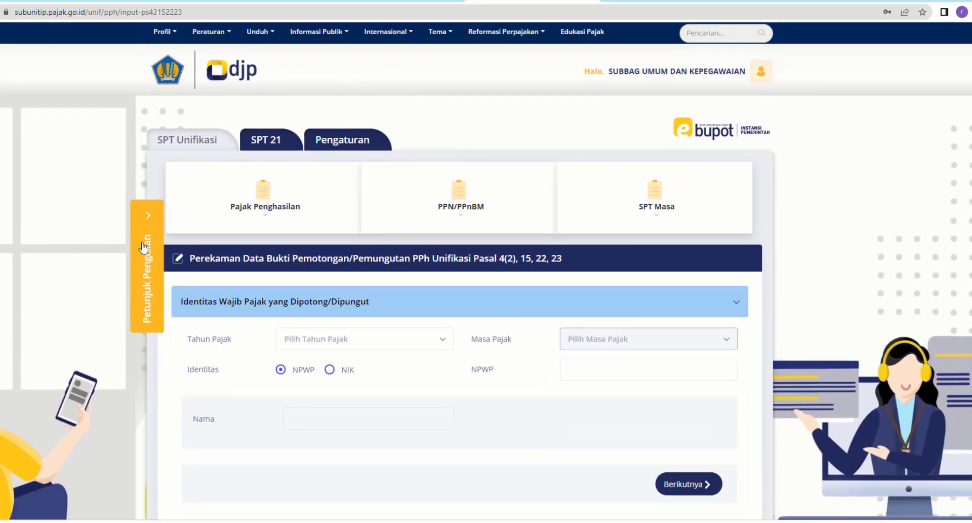
- Open the Daftar Bukti Potong Pasal 4 ayat (2), 15, 22, 23 under SPT Unifikasi and start recording a new withholding slip
{"action": "left_click", "coordinate": [189, 145]}
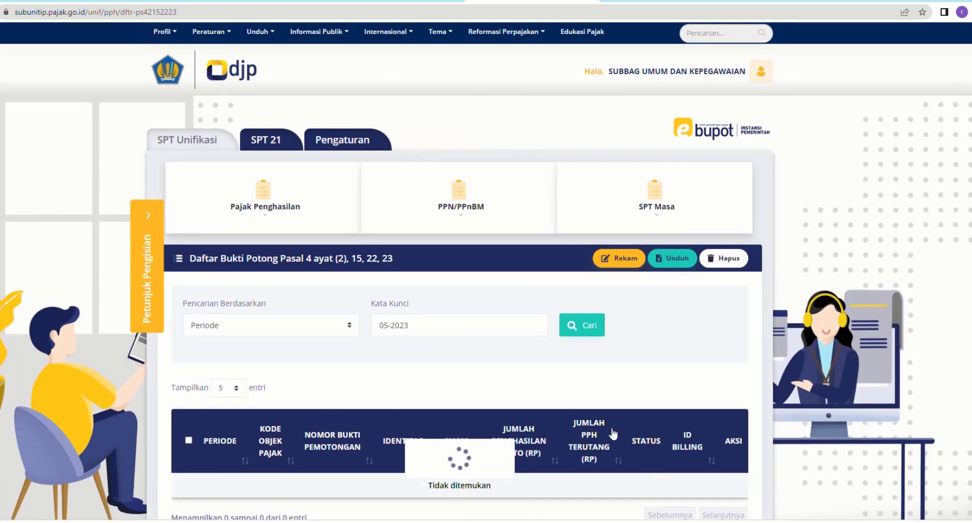
{"action": "scroll", "coordinate": [622, 378], "scroll_direction": "down", "scroll_amount": 3}
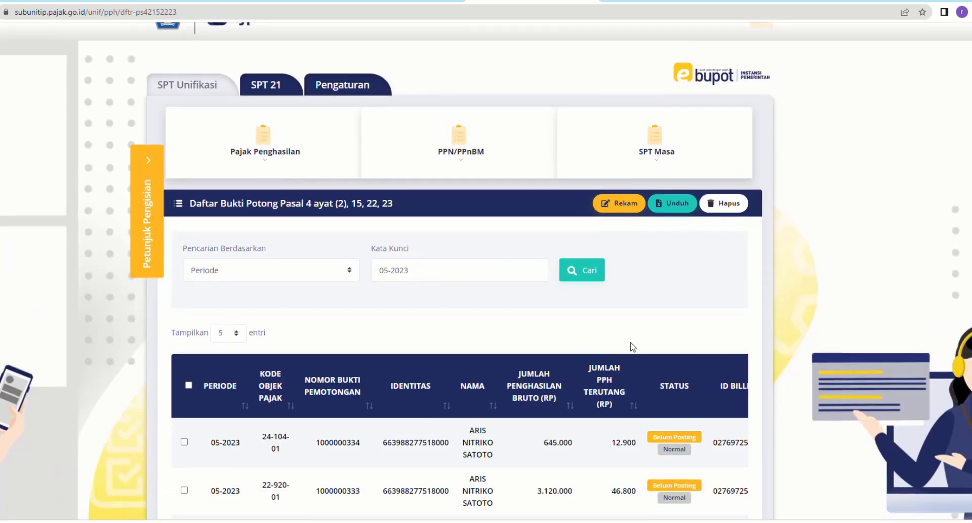
{"action": "scroll", "coordinate": [647, 338], "scroll_direction": "down", "scroll_amount": 2}
{"action": "scroll", "coordinate": [643, 314], "scroll_direction": "up", "scroll_amount": 5}
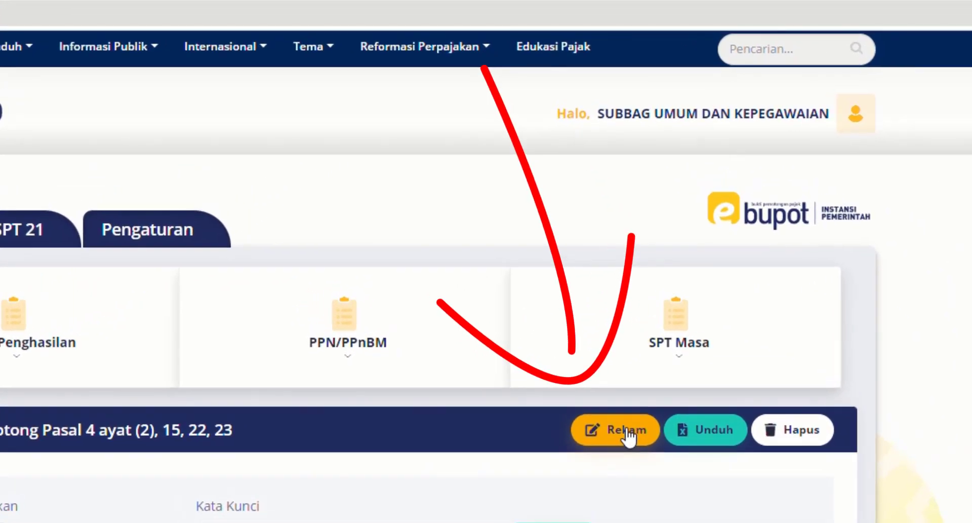
{"action": "left_click", "coordinate": [628, 434]}
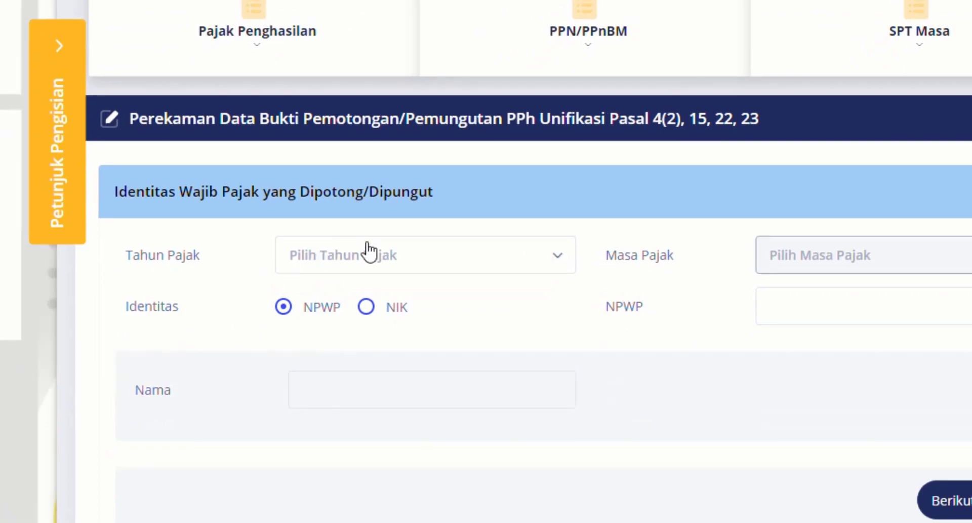
- Set Tahun Pajak to 2023, enter the taxpayer's NPWP number, and proceed to the Pajak Penghasilan section
{"action": "left_click", "coordinate": [369, 251]}
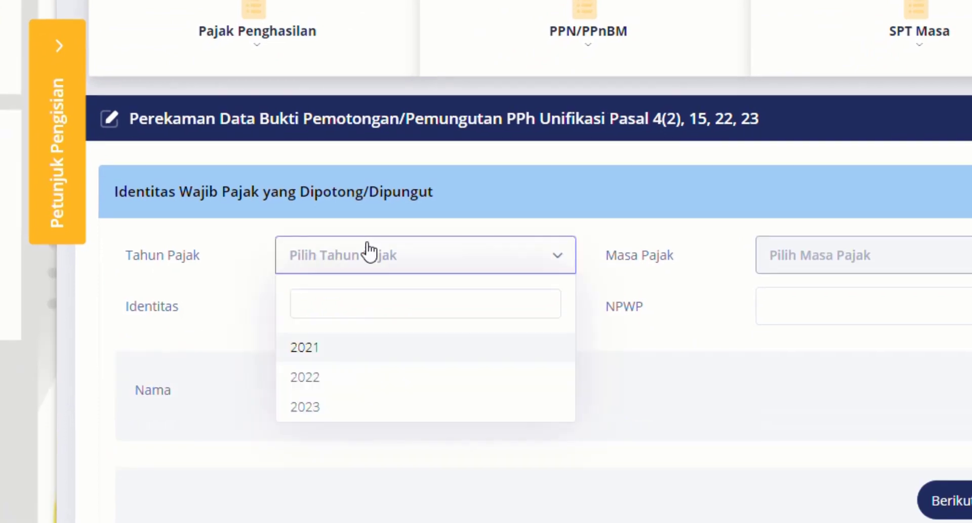
{"action": "left_click", "coordinate": [353, 410]}
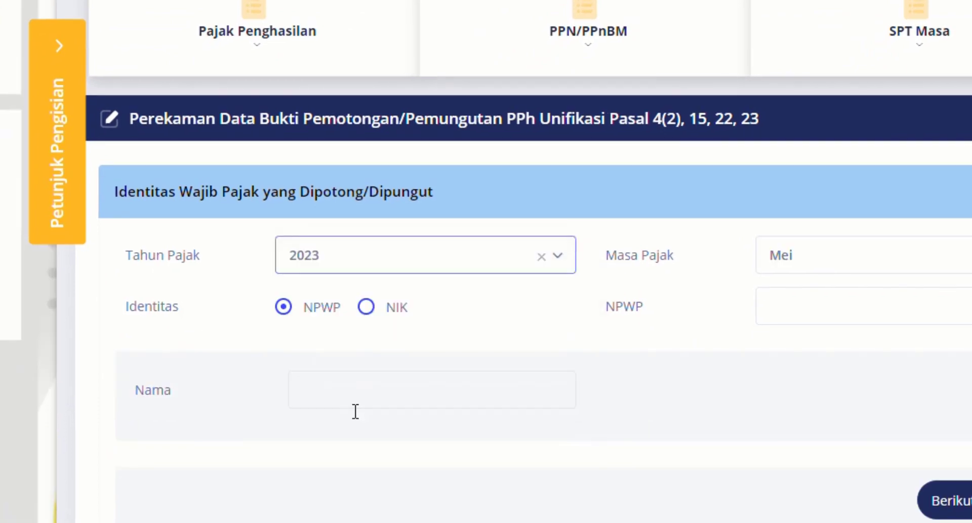
{"action": "left_click", "coordinate": [838, 302]}
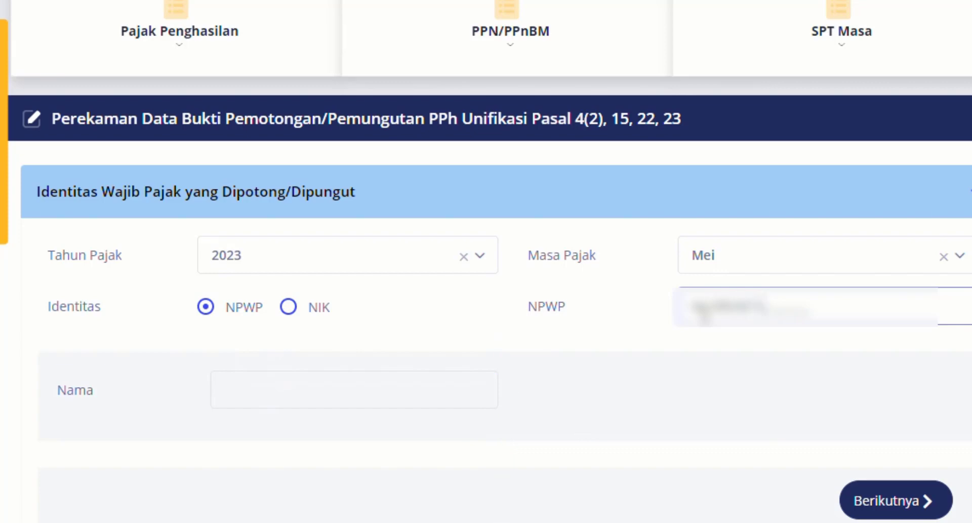
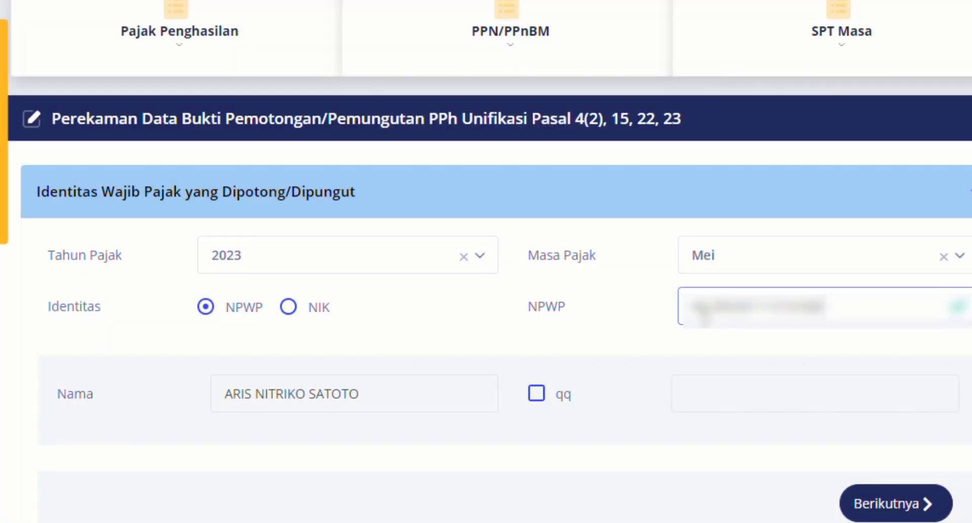
{"action": "scroll", "coordinate": [749, 395], "scroll_direction": "down", "scroll_amount": 2}
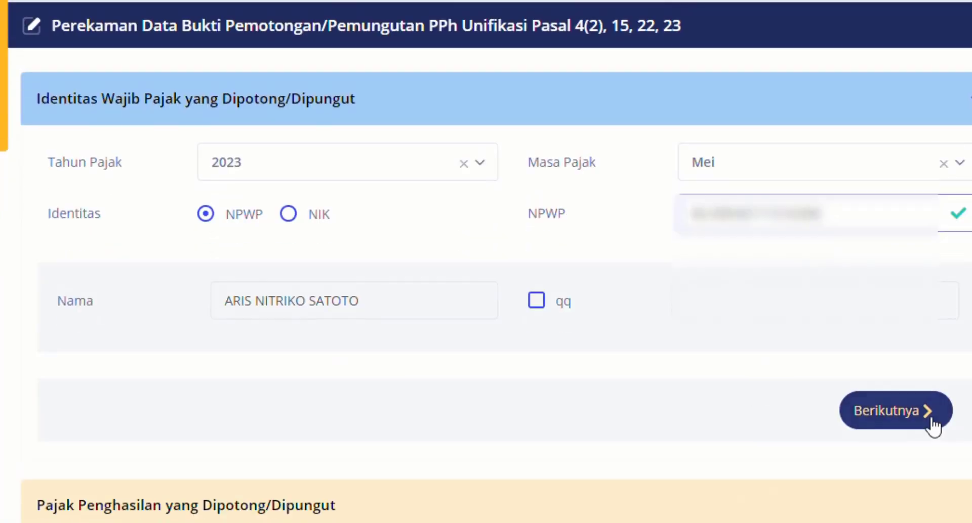
{"action": "left_click", "coordinate": [893, 413]}
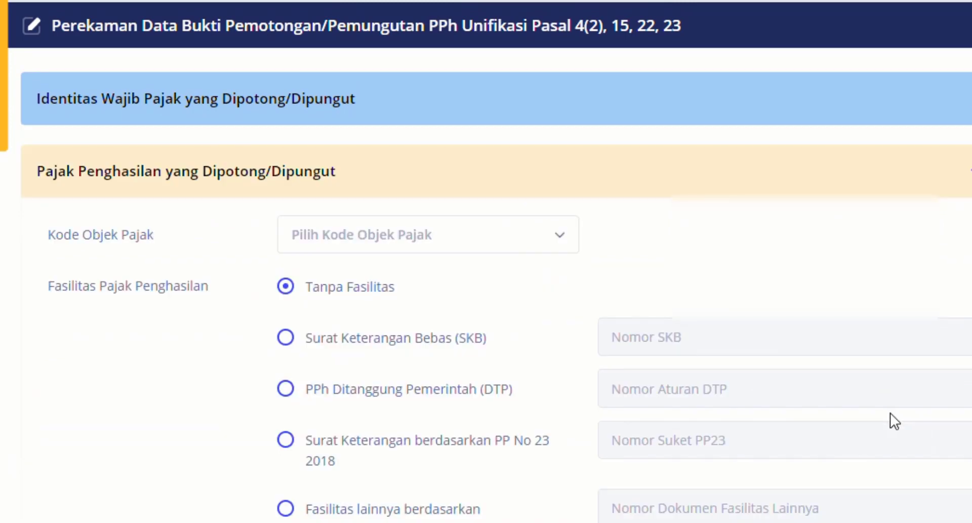
- Choose tax object code 24-104-01 Jasa Teknik, set Jumlah Penghasilan Bruto to 60.000, and proceed to Dokumen Dasar Pemotongan
{"action": "left_click", "coordinate": [321, 238]}
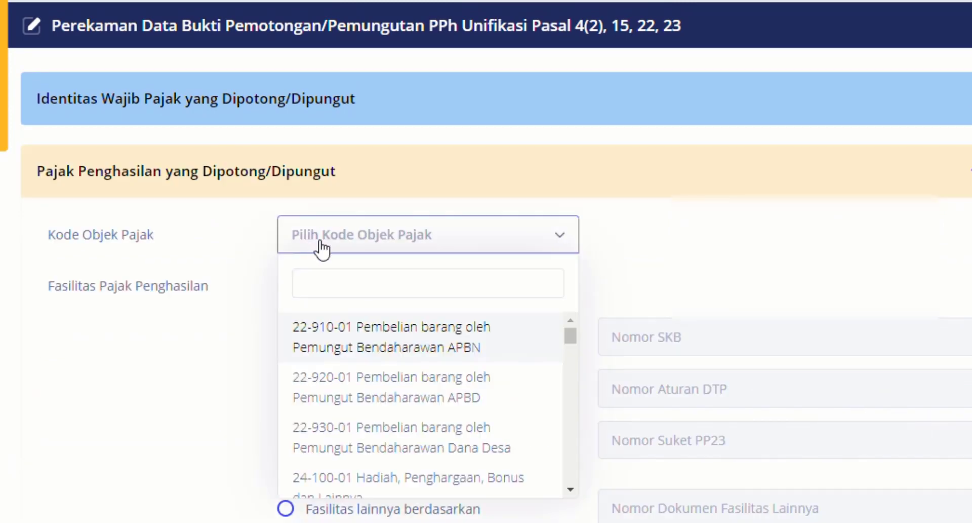
{"action": "type", "text": "jasa"}
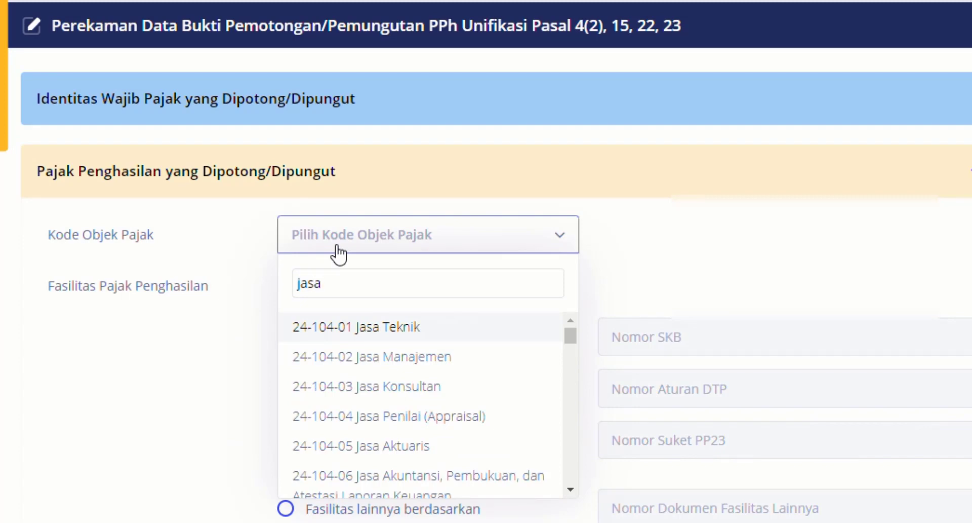
{"action": "left_click", "coordinate": [385, 334]}
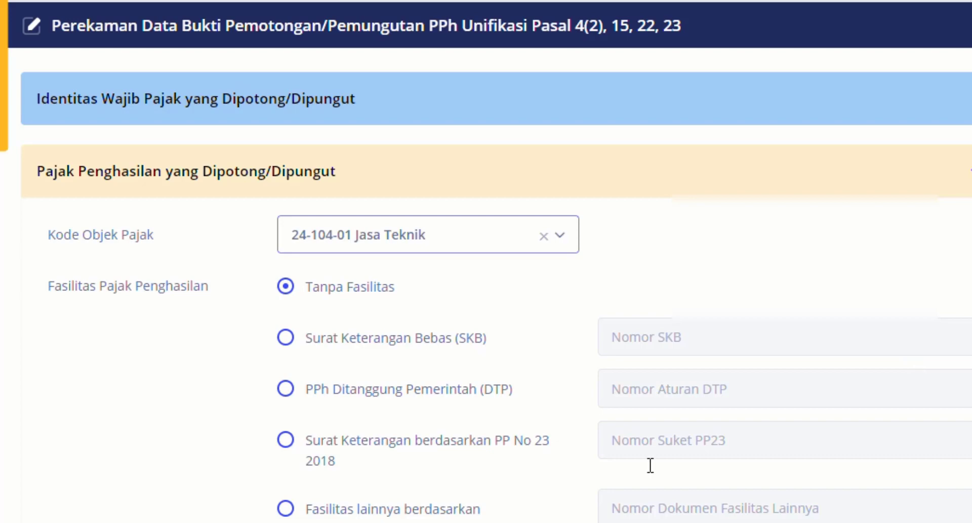
{"action": "scroll", "coordinate": [482, 261], "scroll_direction": "down", "scroll_amount": 4}
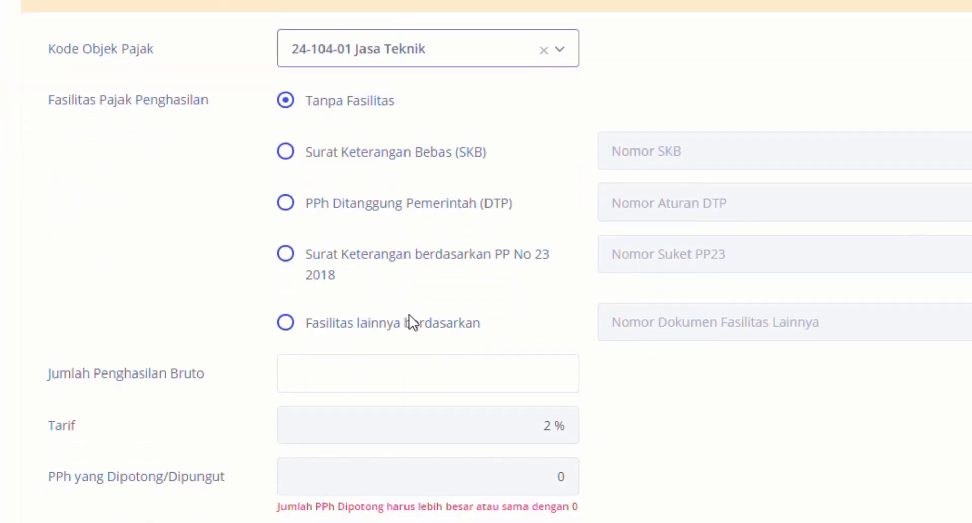
{"action": "left_click", "coordinate": [321, 373]}
{"action": "type", "text": "600000"}
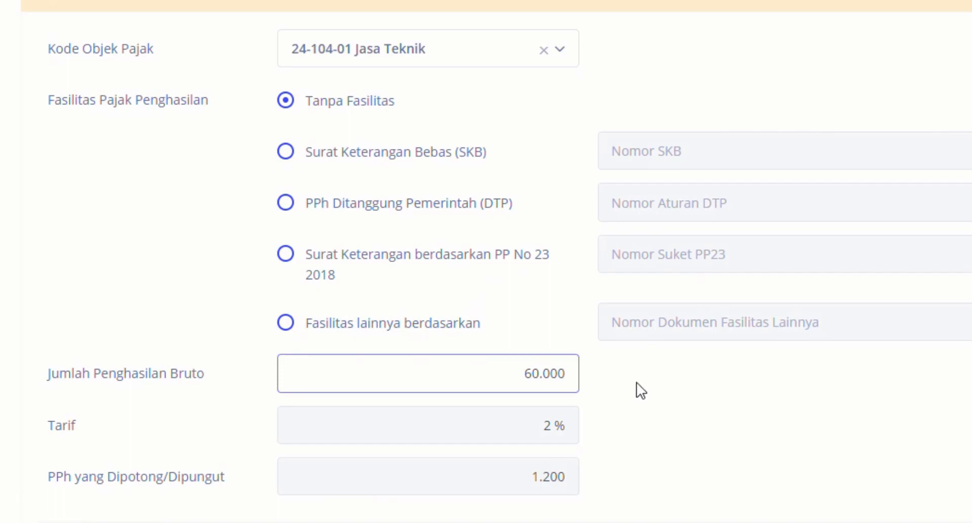
{"action": "scroll", "coordinate": [637, 382], "scroll_direction": "down", "scroll_amount": 1}
{"action": "scroll", "coordinate": [643, 390], "scroll_direction": "down", "scroll_amount": 2}
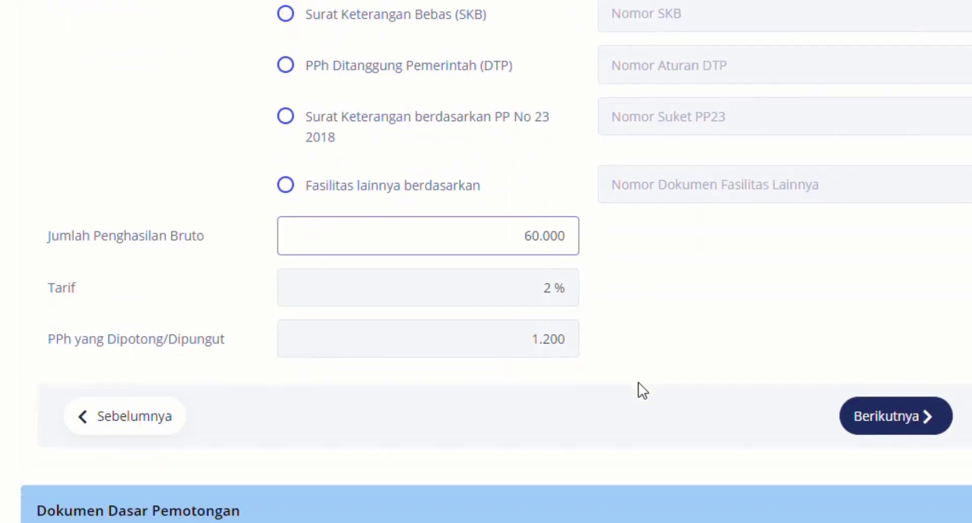
{"action": "left_click", "coordinate": [897, 425]}
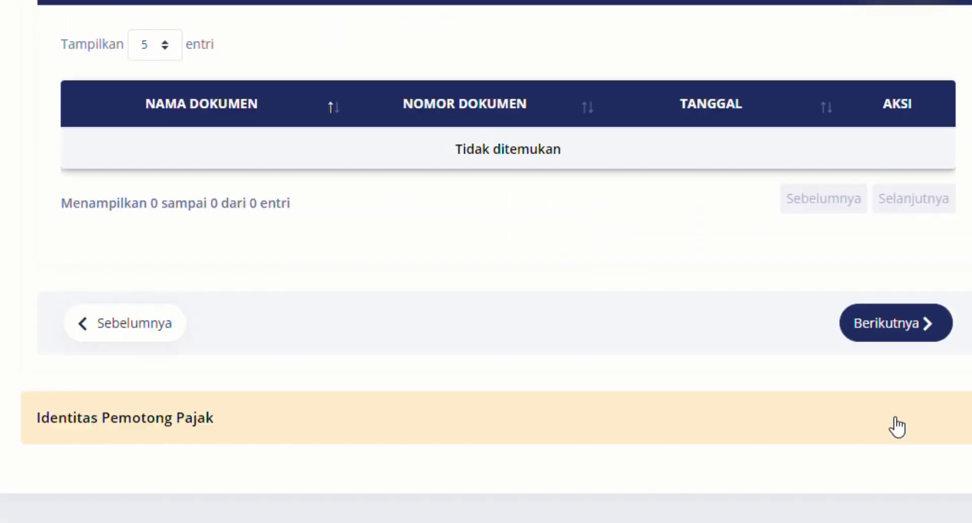
- Add a Bukti Pembayaran document numbered 05 and dated 08/05/2023 to the Daftar Dokumen
{"action": "scroll", "coordinate": [354, 91], "scroll_direction": "up", "scroll_amount": 5}
{"action": "scroll", "coordinate": [358, 104], "scroll_direction": "down", "scroll_amount": 2}
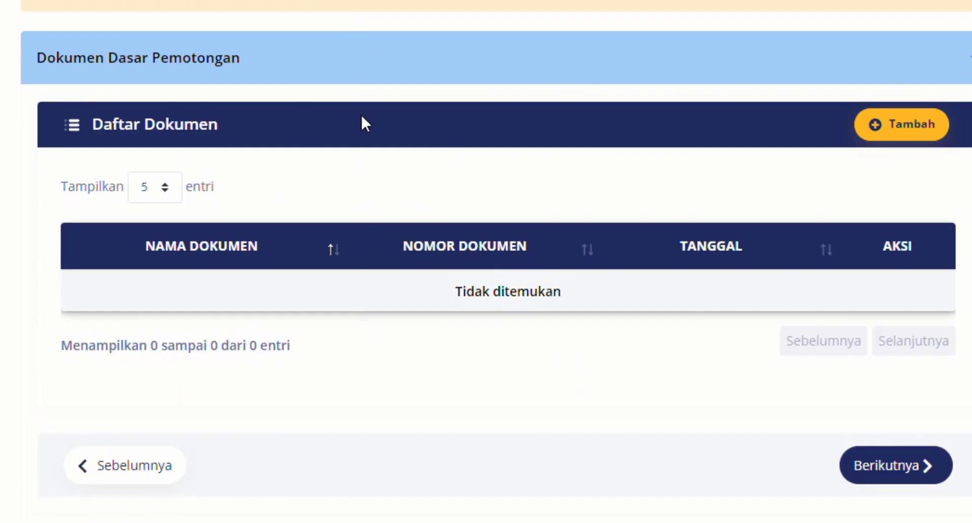
{"action": "left_click", "coordinate": [925, 130]}
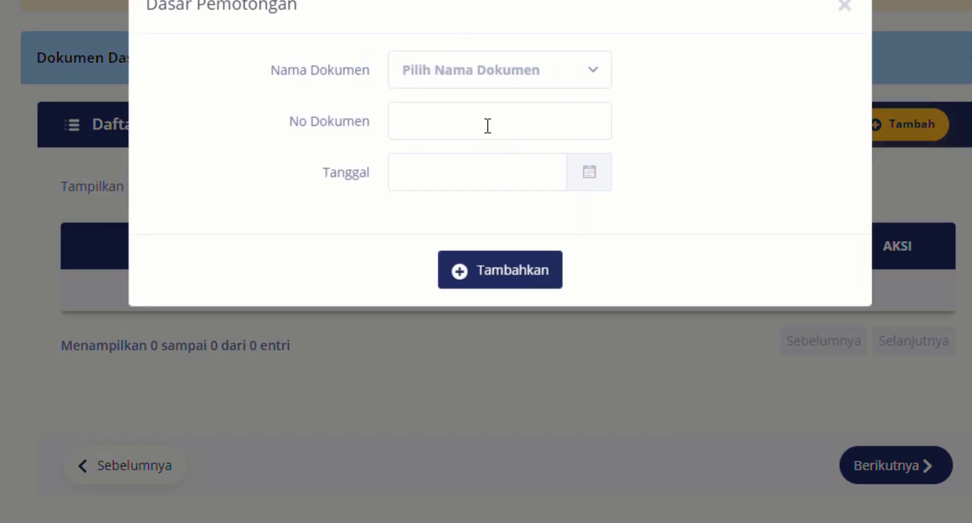
{"action": "left_click", "coordinate": [475, 78]}
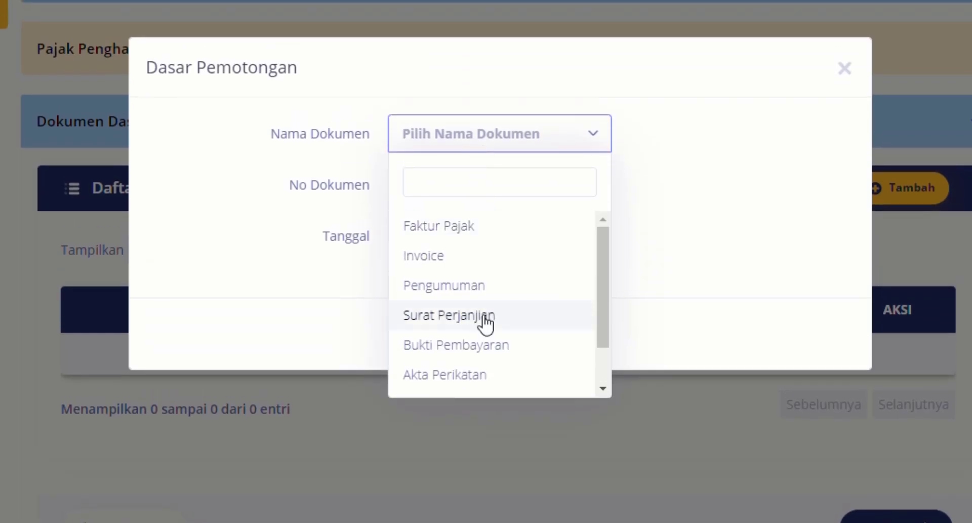
{"action": "left_click", "coordinate": [486, 347]}
{"action": "left_click", "coordinate": [451, 200]}
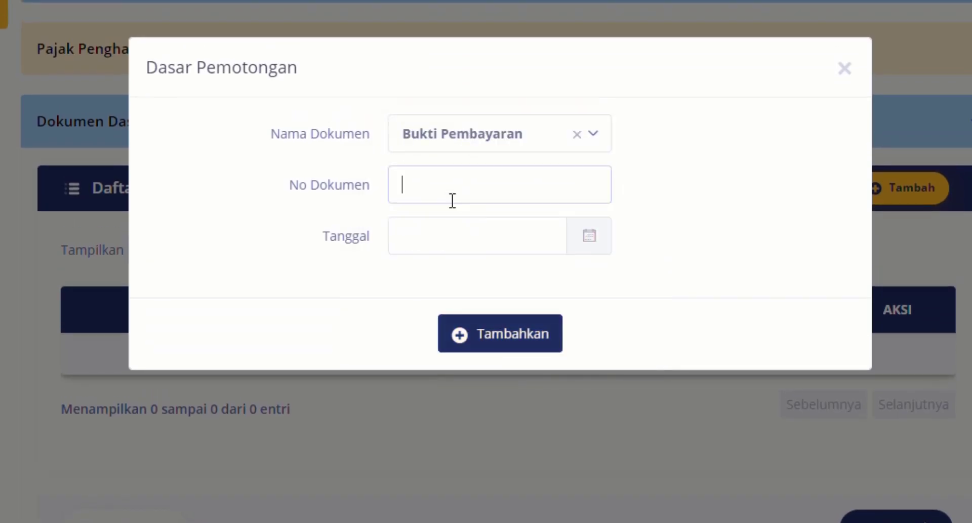
{"action": "type", "text": "05"}
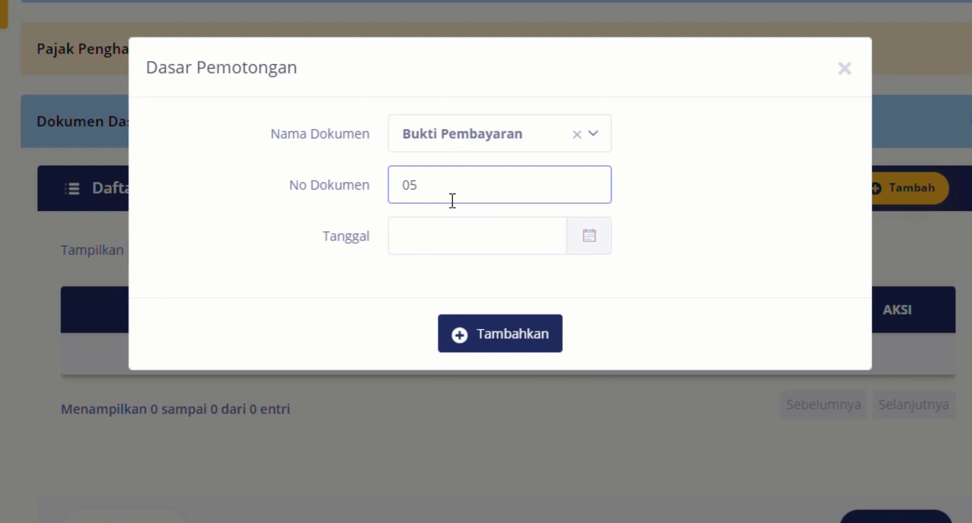
{"action": "left_click", "coordinate": [462, 238]}
{"action": "left_click", "coordinate": [441, 365]}
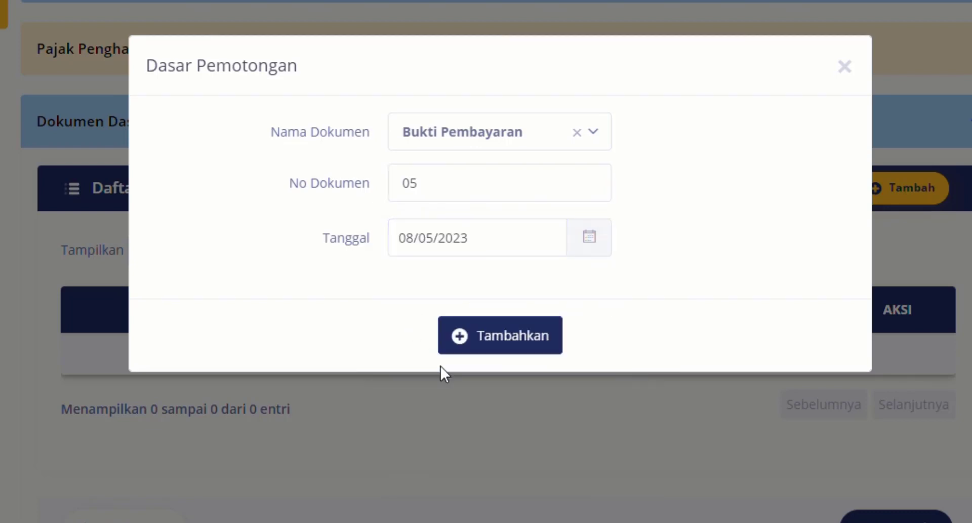
{"action": "left_click", "coordinate": [522, 342]}
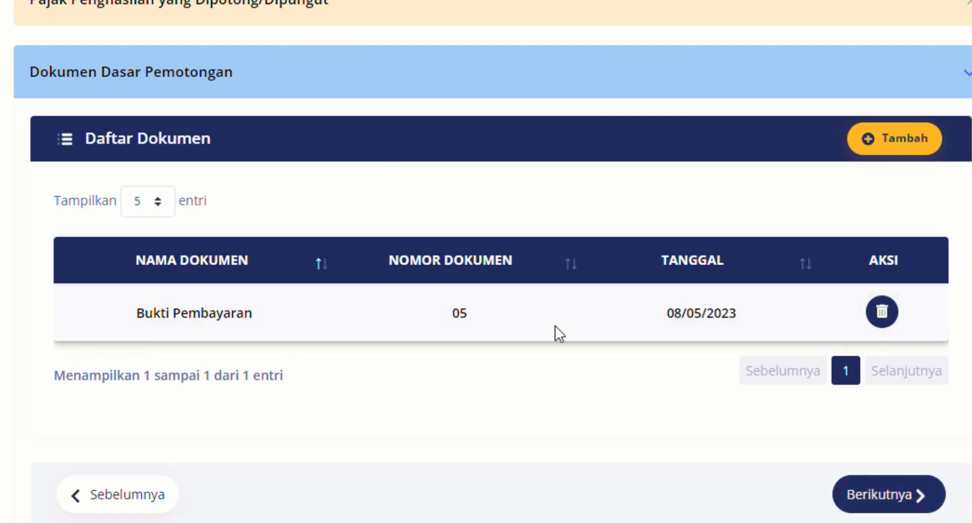
- Proceed to Identitas Pemotong Pajak, set Penandatangan Sebagai to Pengurus, and select the signatory's name for the Bukti Potong
{"action": "left_click", "coordinate": [880, 511]}
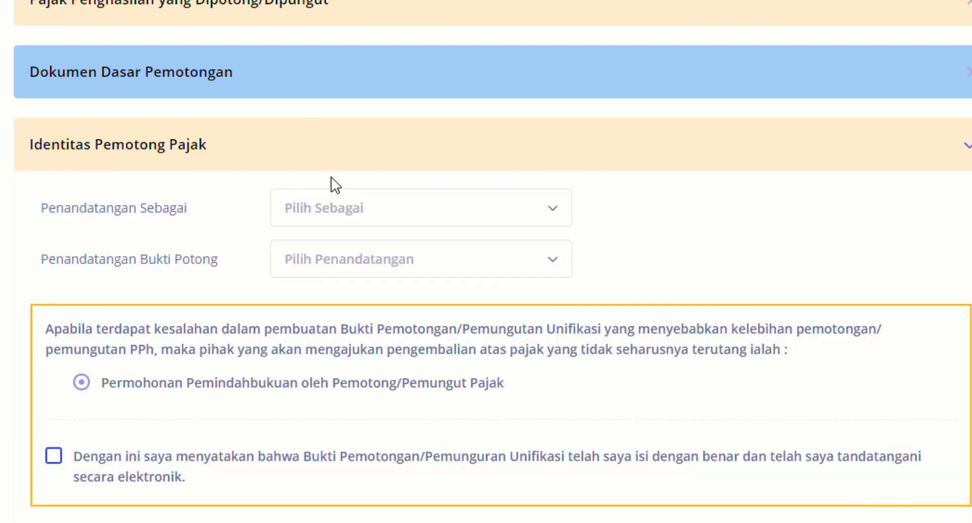
{"action": "left_click", "coordinate": [340, 210]}
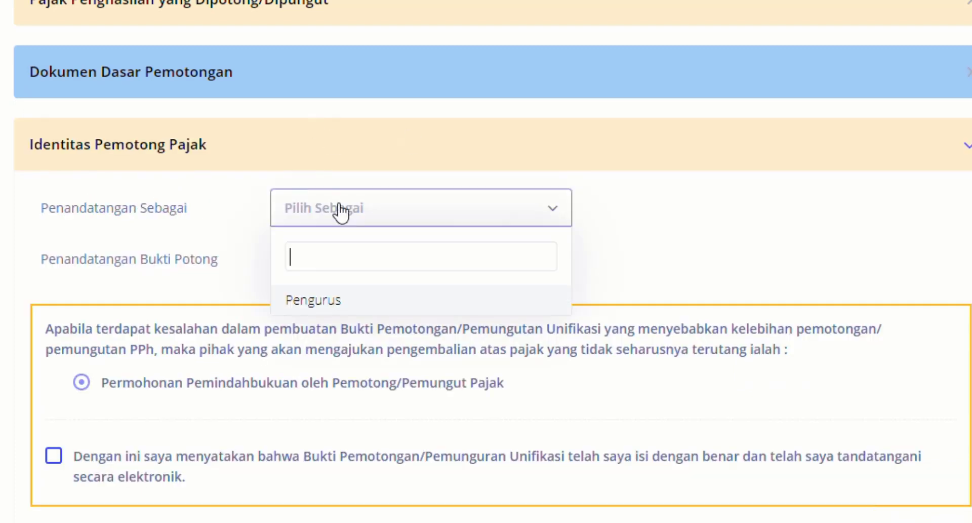
{"action": "left_click", "coordinate": [345, 301]}
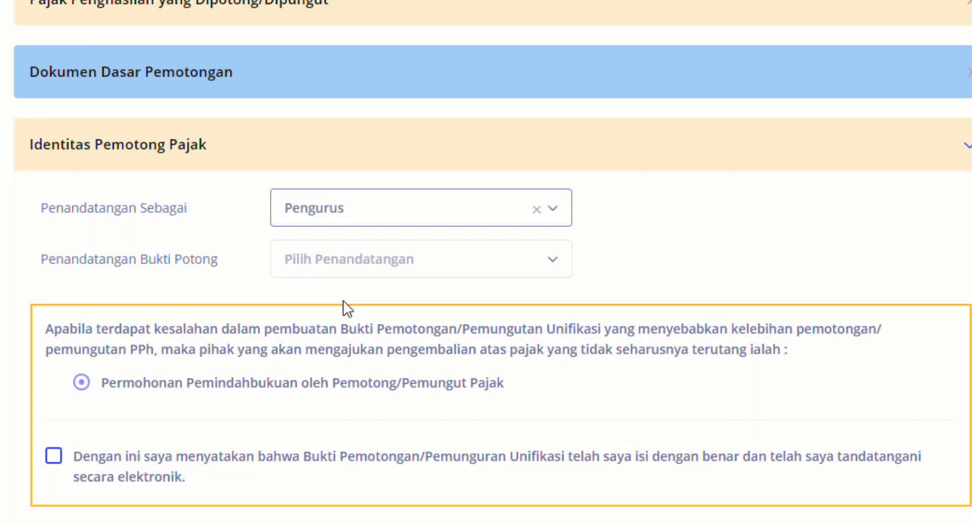
{"action": "left_click", "coordinate": [357, 266]}
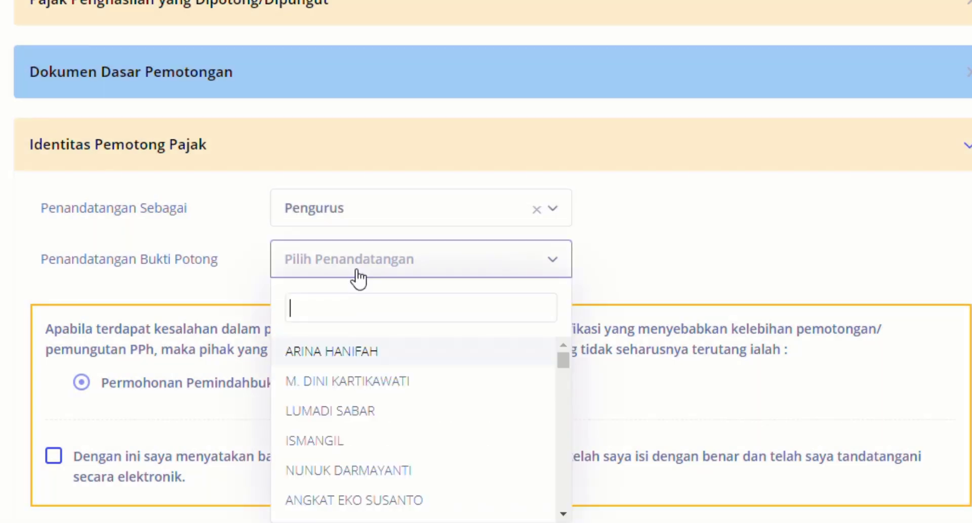
{"action": "type", "text": "retno"}
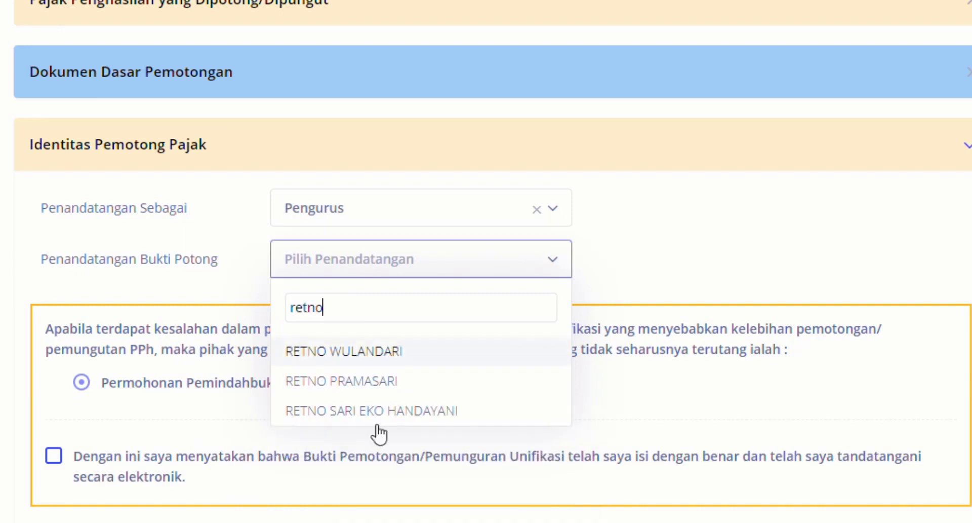
{"action": "left_click", "coordinate": [393, 419]}
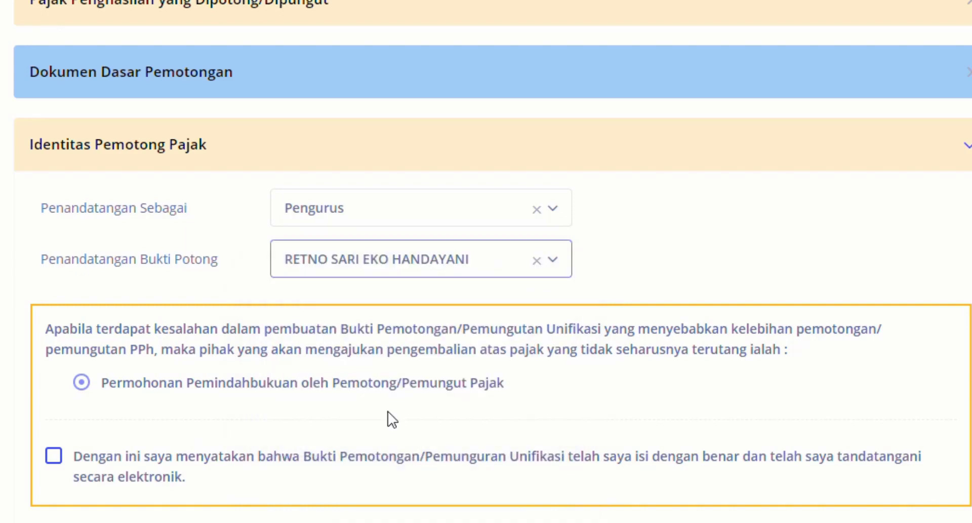
- Tick the declaration that the Bukti Pemotongan is correct and electronically signed, save the slip, and decline recording another one
{"action": "left_click", "coordinate": [58, 456]}
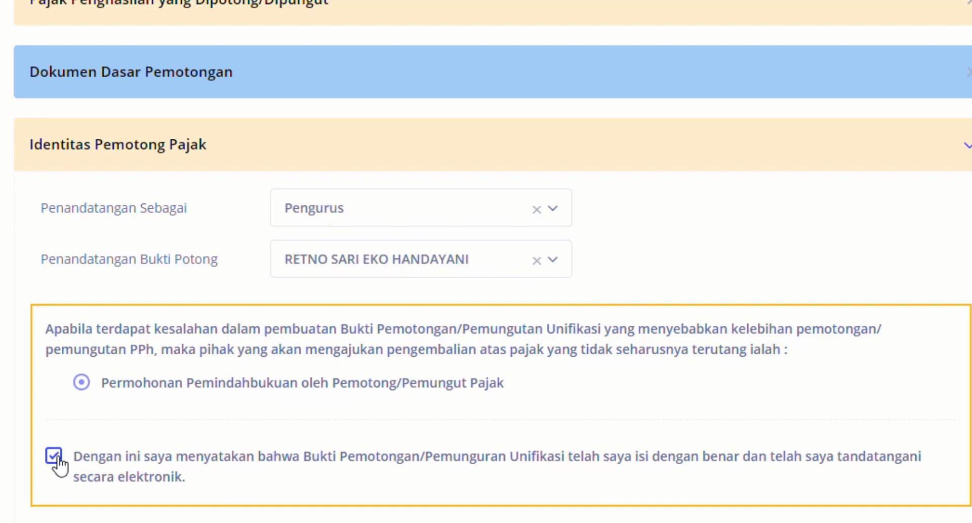
{"action": "scroll", "coordinate": [512, 441], "scroll_direction": "down", "scroll_amount": 2}
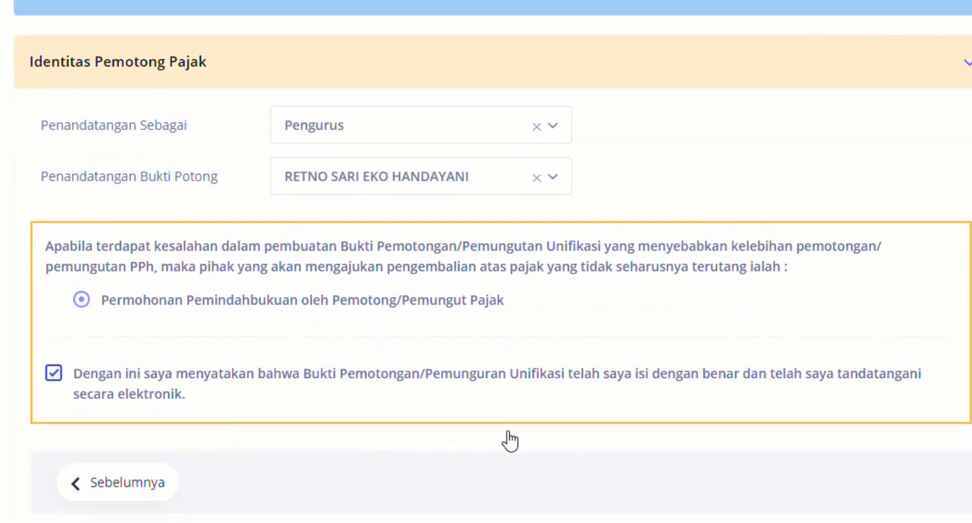
{"action": "scroll", "coordinate": [511, 441], "scroll_direction": "down", "scroll_amount": 3}
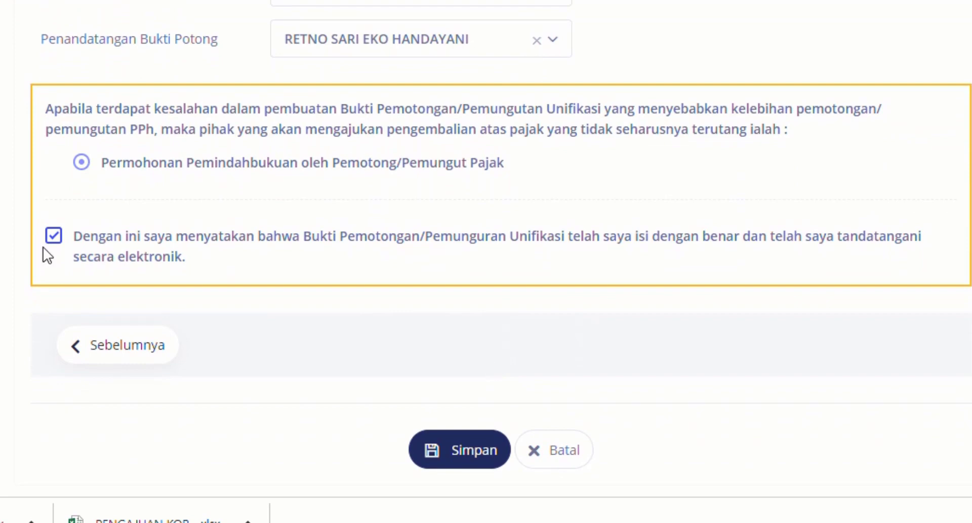
{"action": "left_click", "coordinate": [460, 462]}
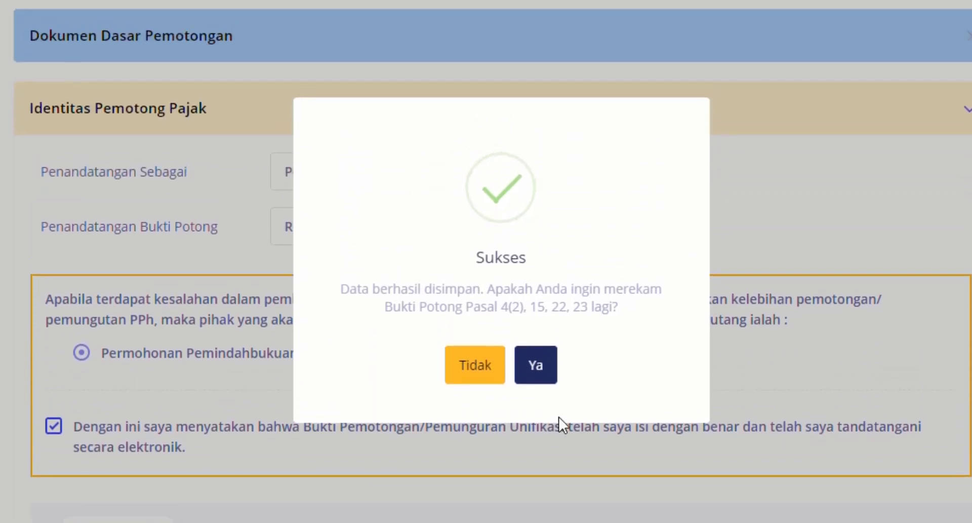
{"action": "left_click", "coordinate": [476, 369]}
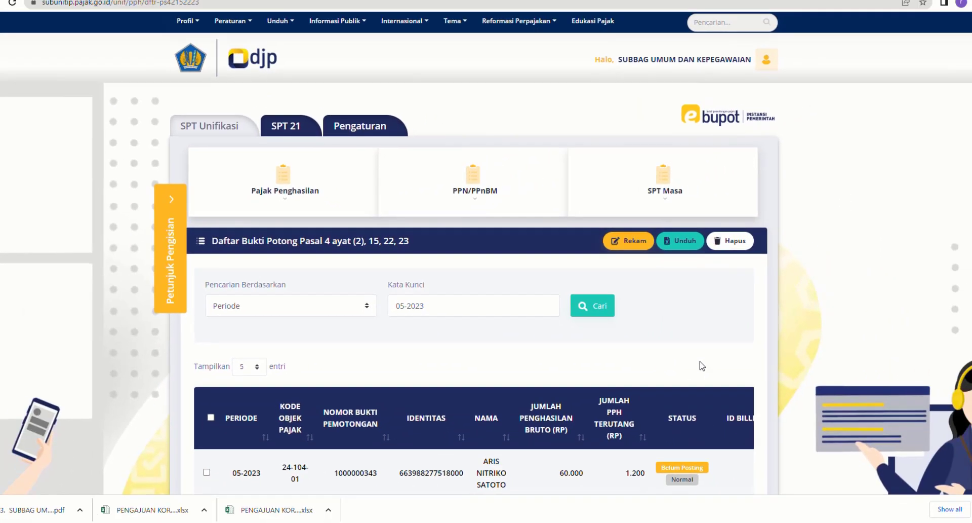
- Create a billing code for the 60.000 slip with the description "PPH PSL 23 Belanja Servis Motor Korwilcam Tuntang Bulan Mei 2023"
{"action": "scroll", "coordinate": [704, 357], "scroll_direction": "down", "scroll_amount": 2}
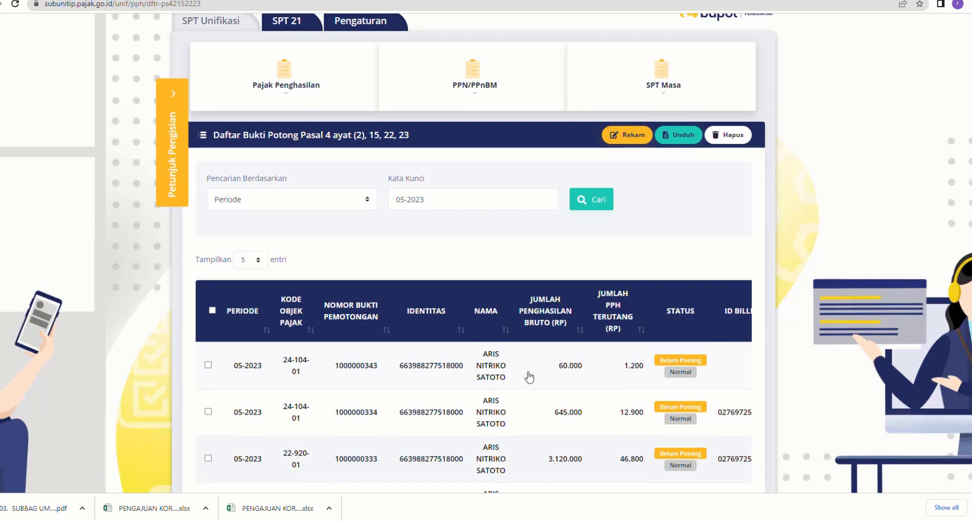
{"action": "scroll", "coordinate": [537, 374], "scroll_direction": "down", "scroll_amount": 1}
{"action": "scroll", "coordinate": [456, 334], "scroll_direction": "down", "scroll_amount": 1}
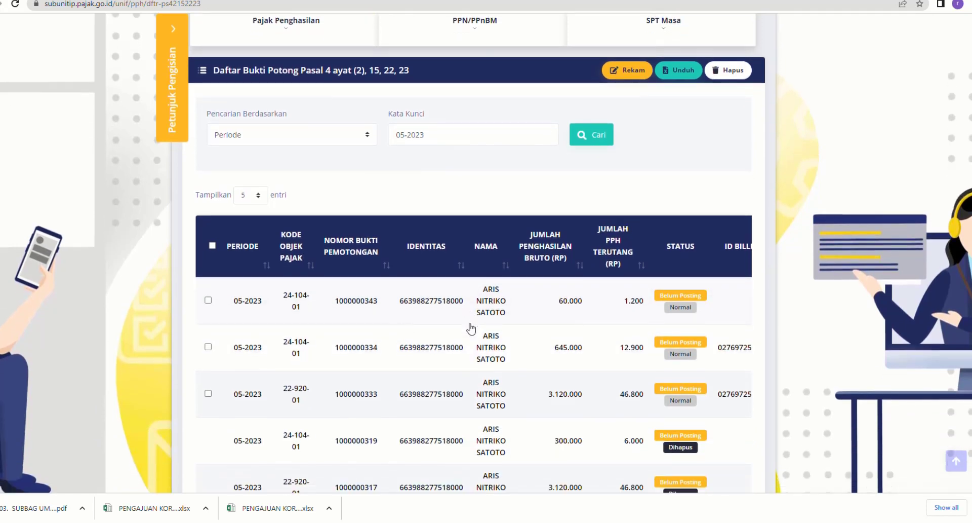
{"action": "scroll", "coordinate": [471, 328], "scroll_direction": "down", "scroll_amount": 2}
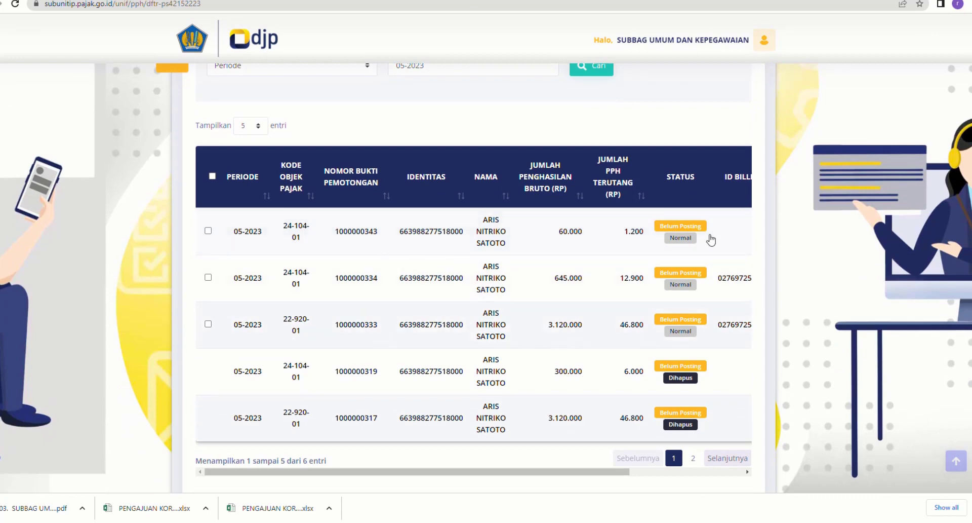
{"action": "left_click_drag", "start_coordinate": [456, 474], "coordinate": [566, 473]}
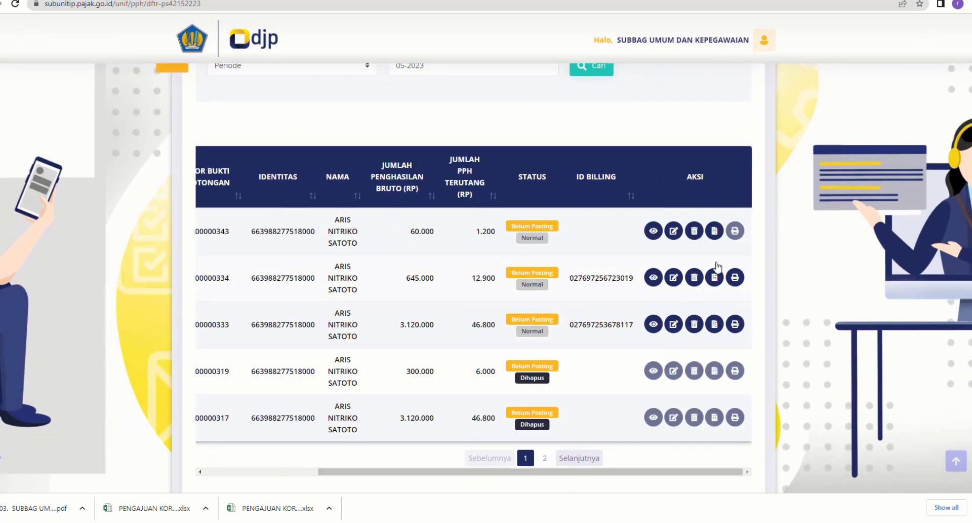
{"action": "left_click", "coordinate": [715, 232]}
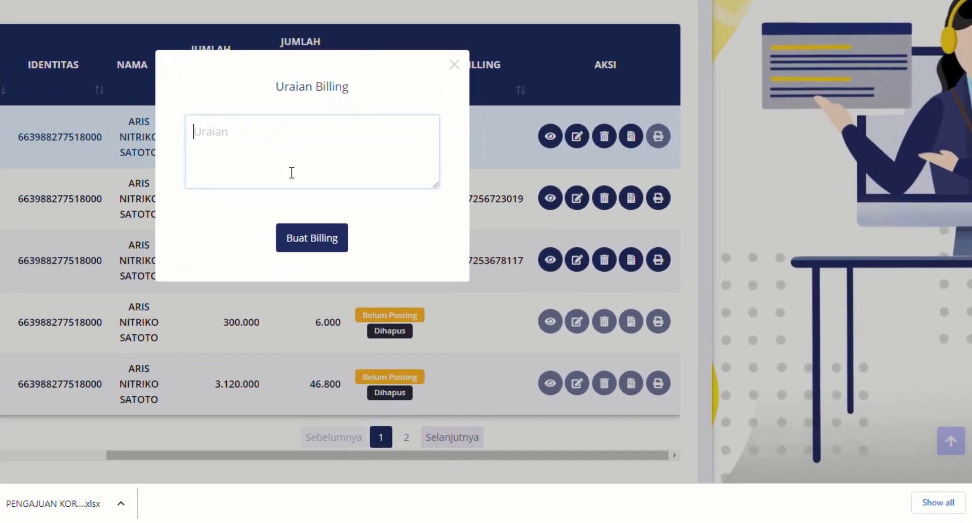
{"action": "type", "text": "PPH PSL 23"}
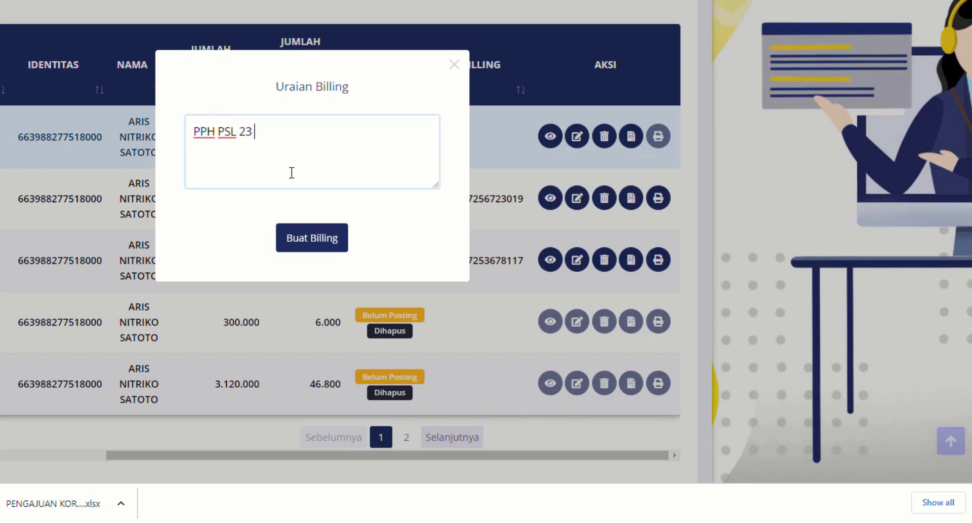
{"action": "type", "text": " Belanja Servis "}
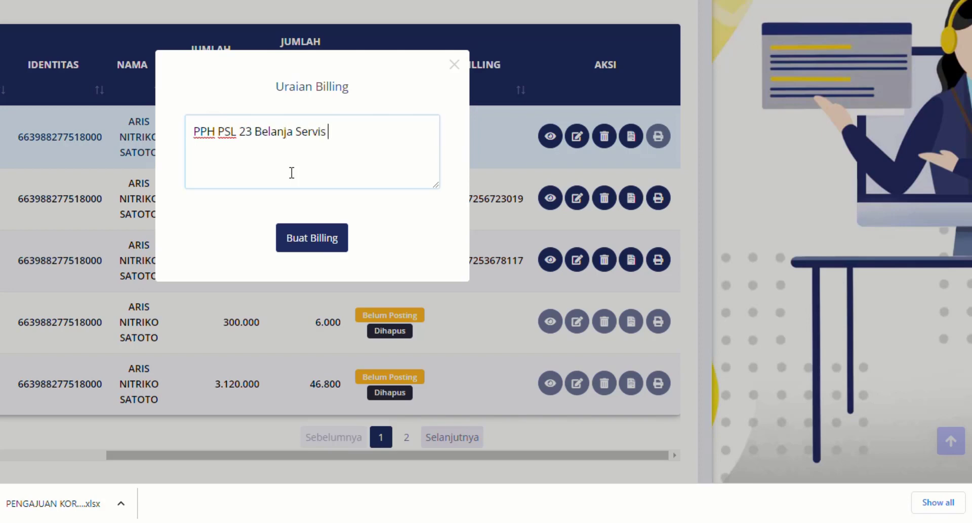
{"action": "type", "text": "Motor Korwilcam "}
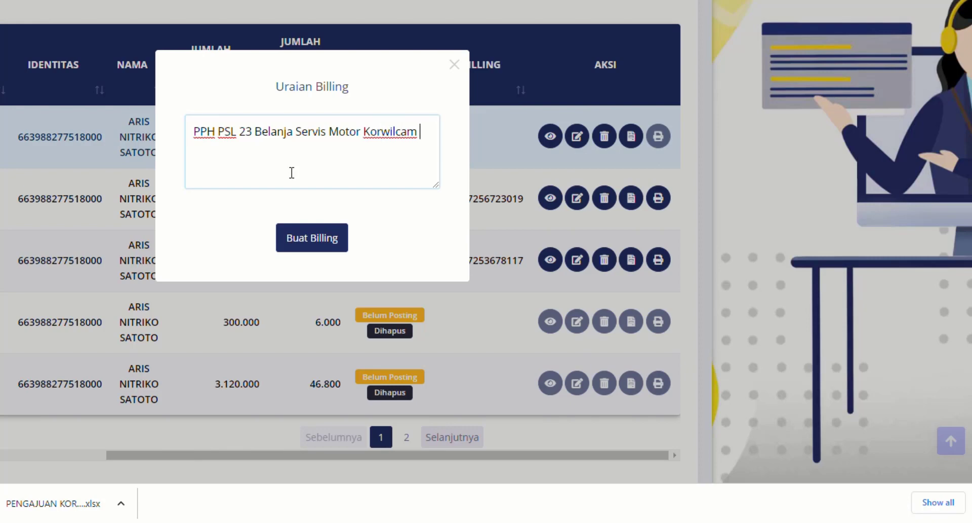
{"action": "type", "text": "Tuntang Bul"}
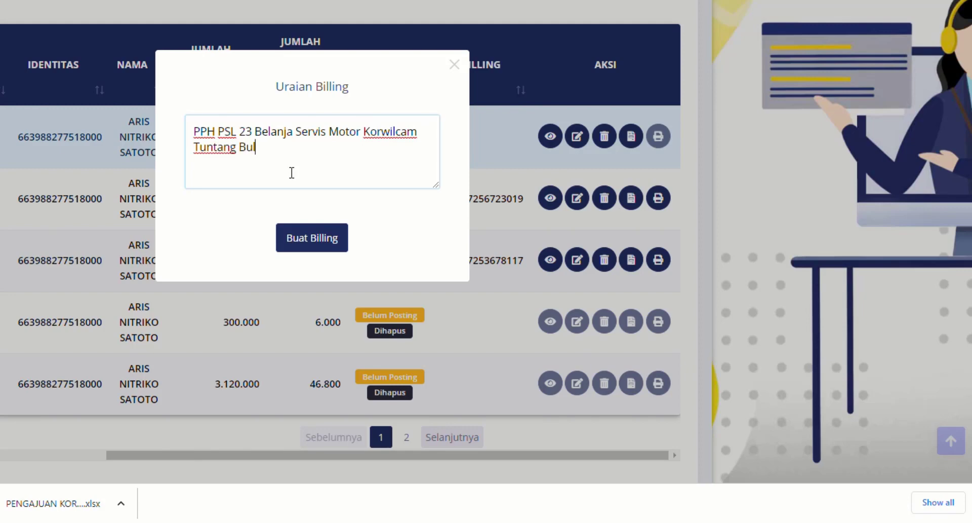
{"action": "type", "text": "an Mei 2023"}
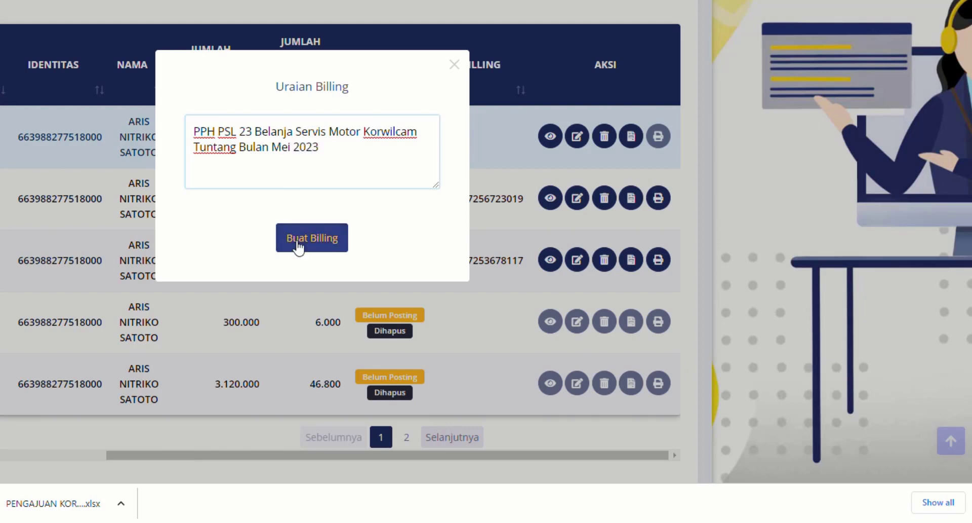
{"action": "left_click", "coordinate": [296, 247]}
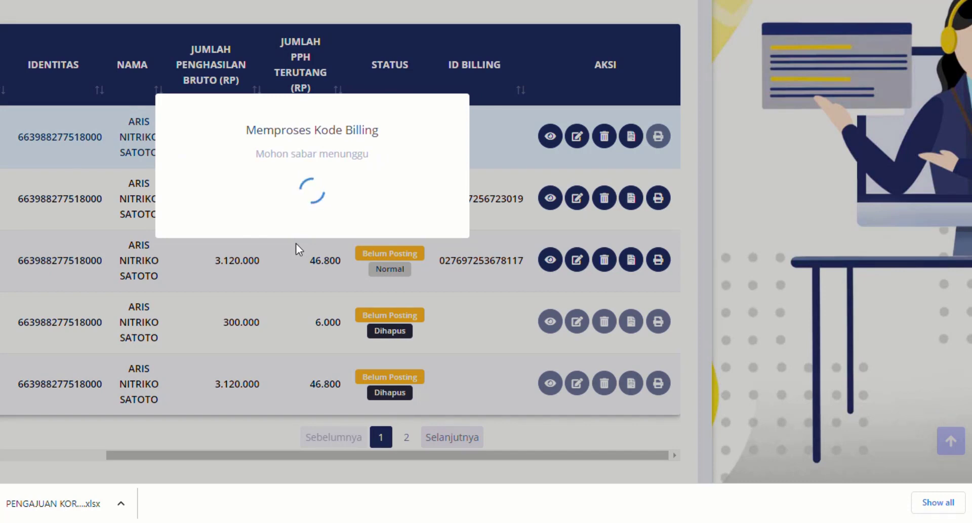
{"action": "left_click", "coordinate": [313, 237]}
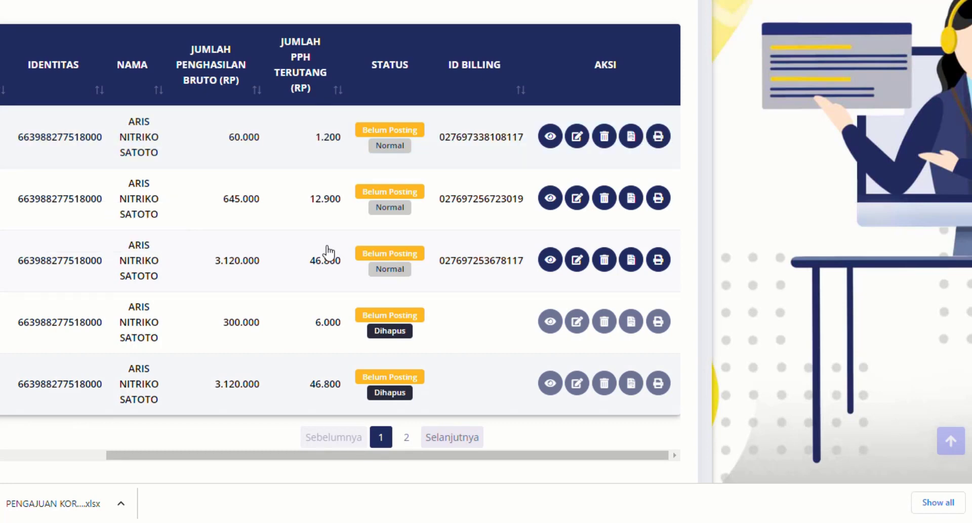
- Print the billing code document of the 60.000 slip on the EPSON L3110 Series and close its preview
{"action": "left_click_drag", "start_coordinate": [440, 138], "coordinate": [529, 142]}
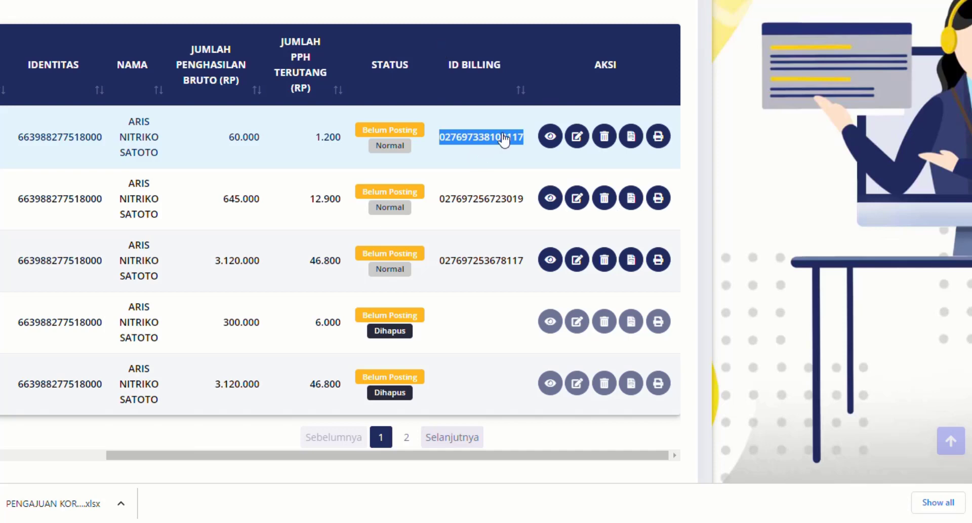
{"action": "left_click", "coordinate": [508, 169]}
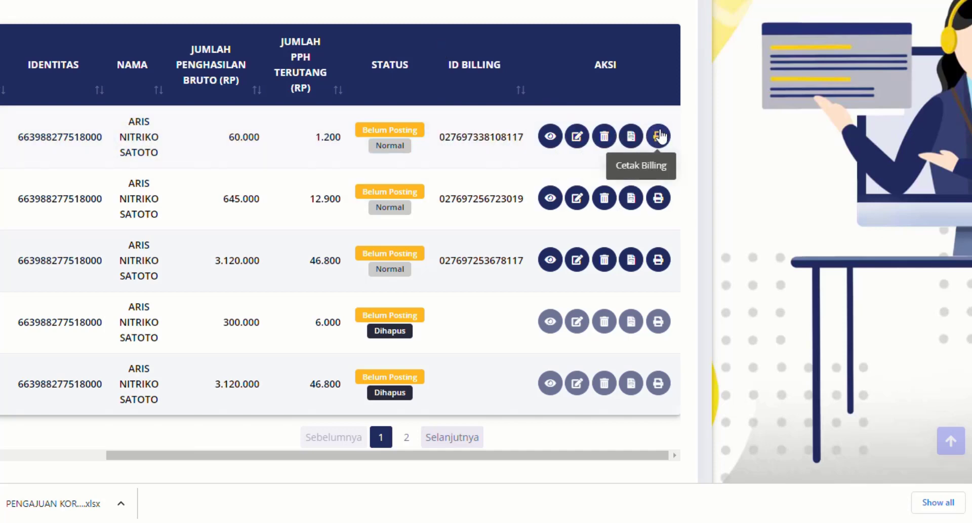
{"action": "left_click", "coordinate": [659, 136]}
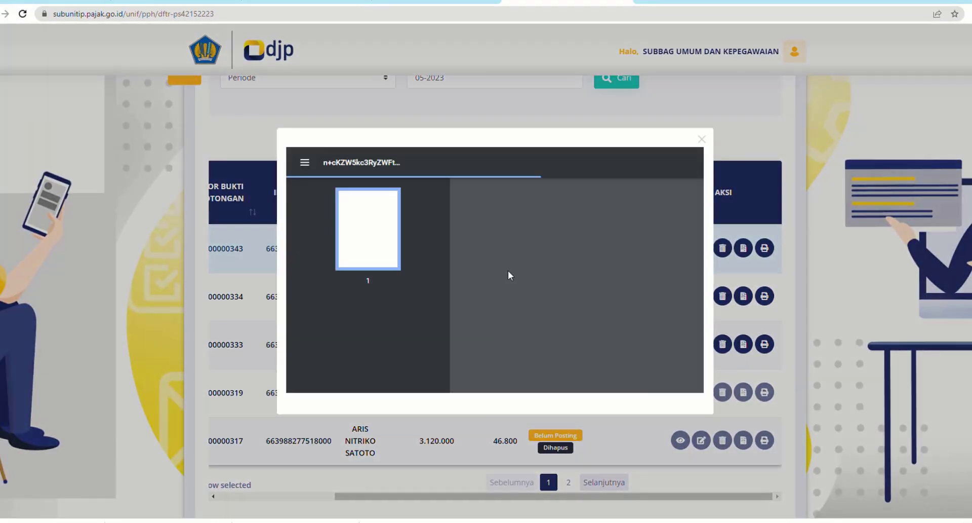
{"action": "scroll", "coordinate": [526, 264], "scroll_direction": "down", "scroll_amount": 5}
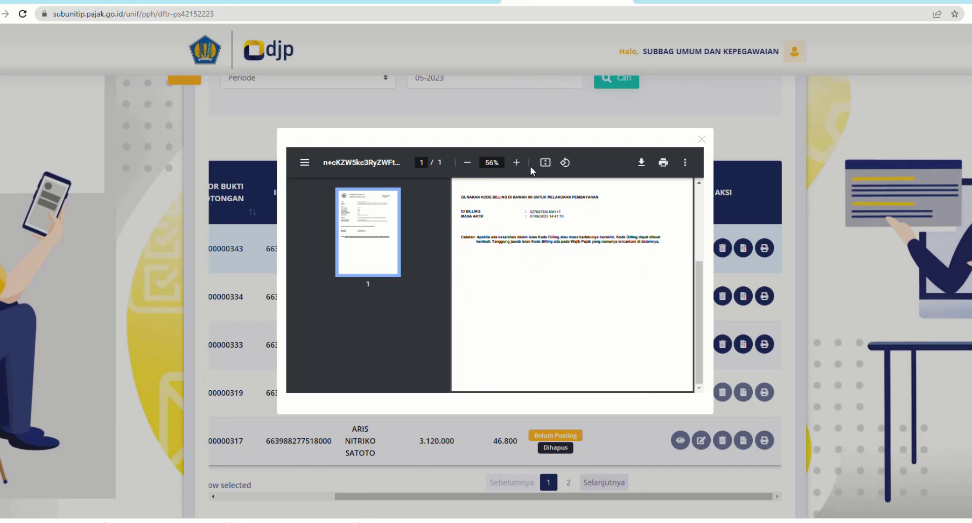
{"action": "left_click", "coordinate": [663, 162]}
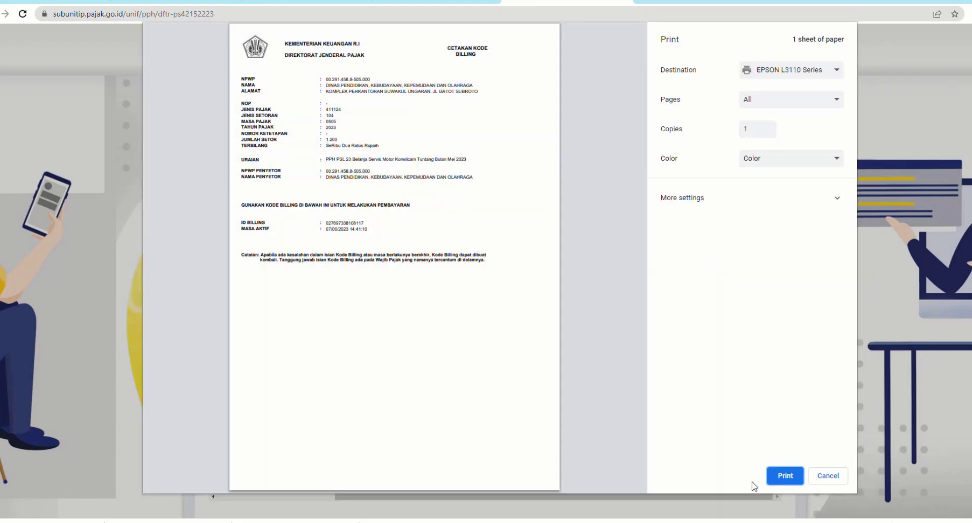
{"action": "left_click", "coordinate": [772, 479]}
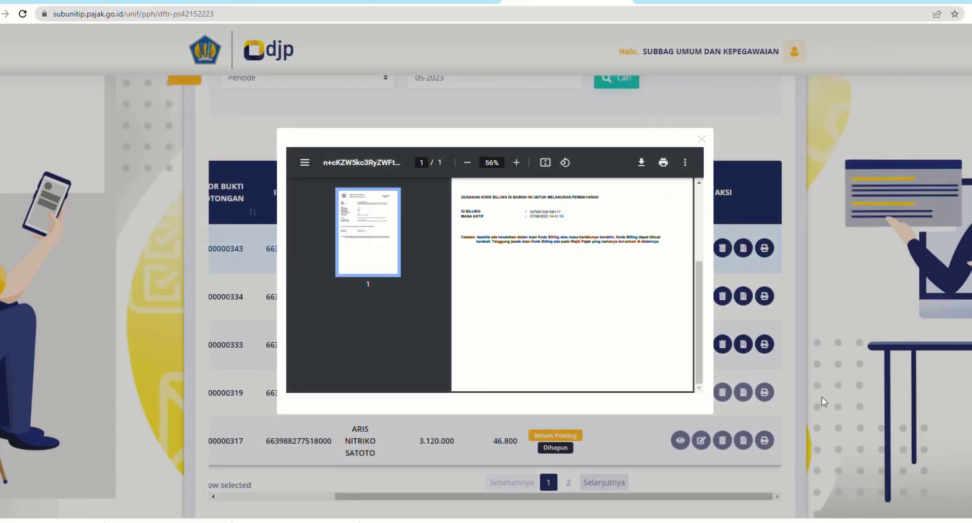
{"action": "left_click", "coordinate": [702, 139]}
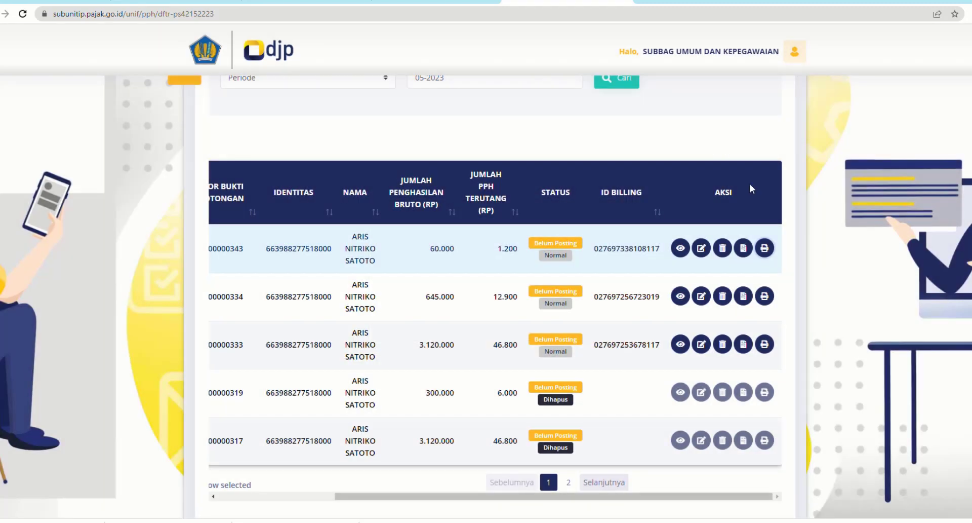